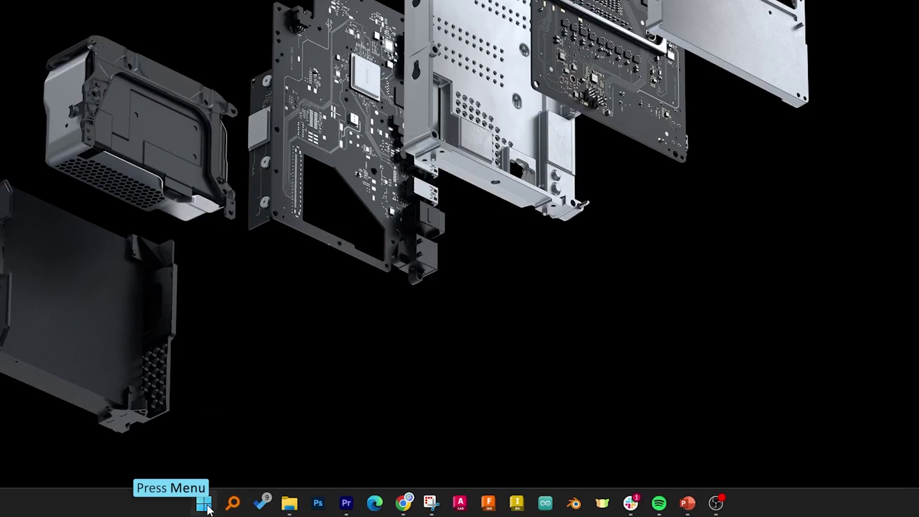
Launch Microsoft Edge by searching for it from the Windows Start menu
{"action": "left_click", "coordinate": [263, 505]}
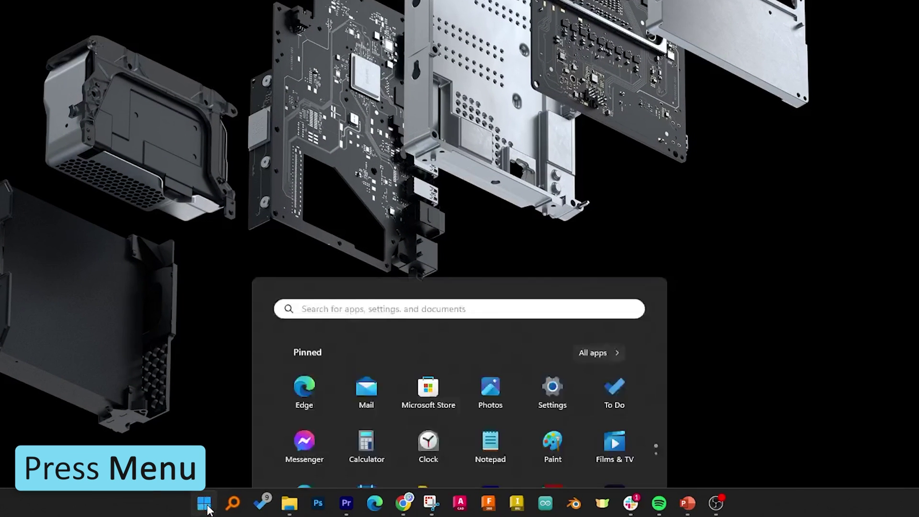
{"action": "type", "text": "e"}
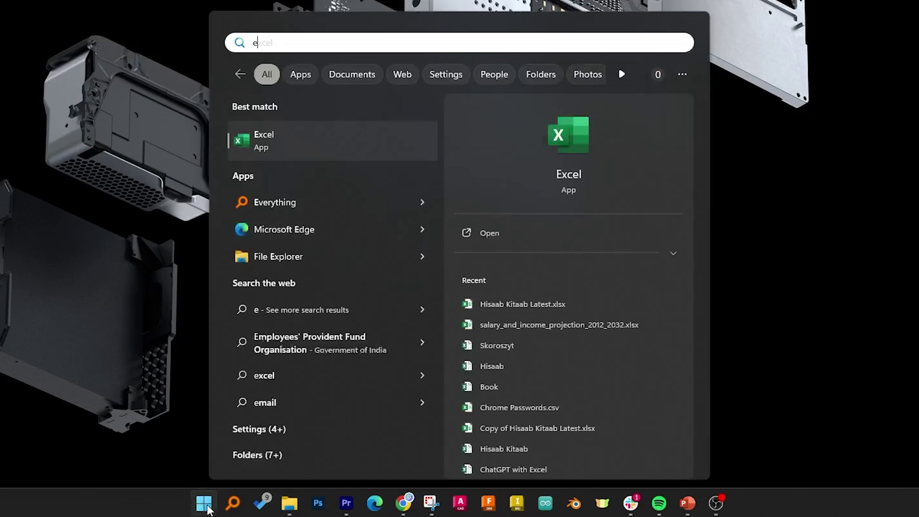
{"action": "type", "text": "d"}
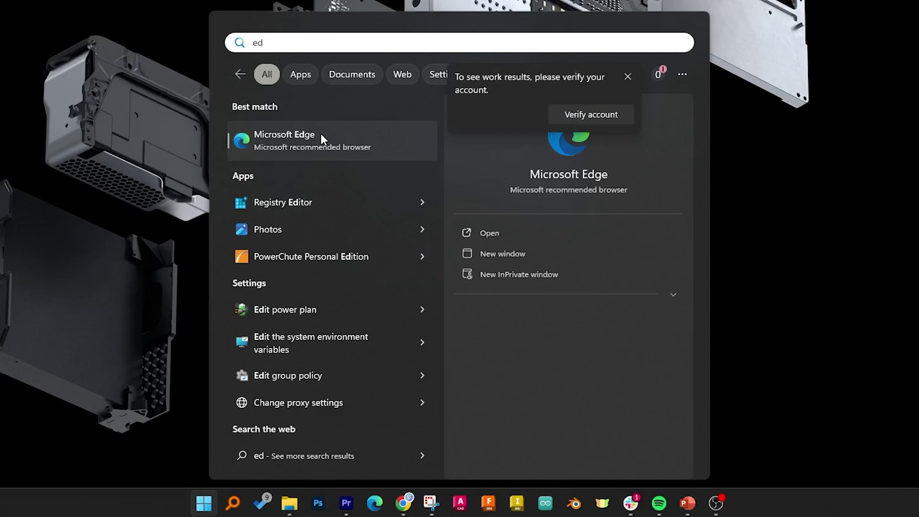
{"action": "left_click", "coordinate": [320, 137]}
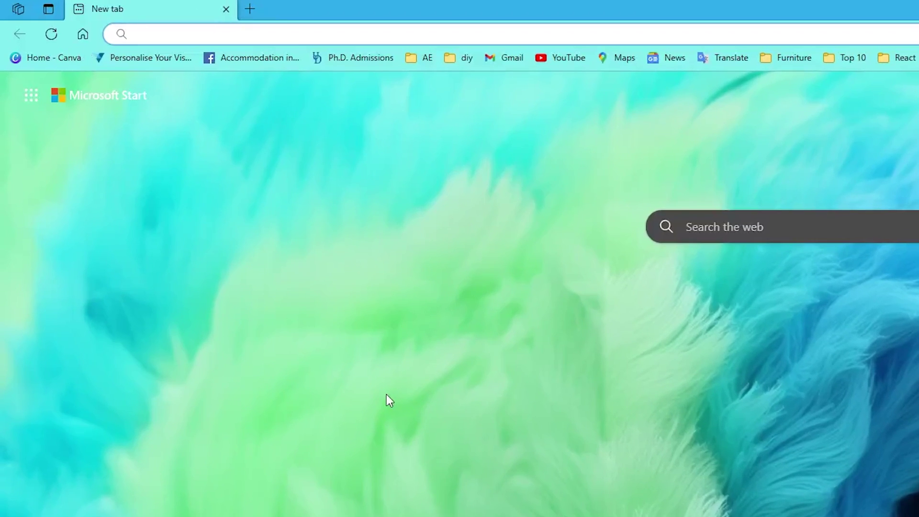
{"action": "type", "text": "offi"}
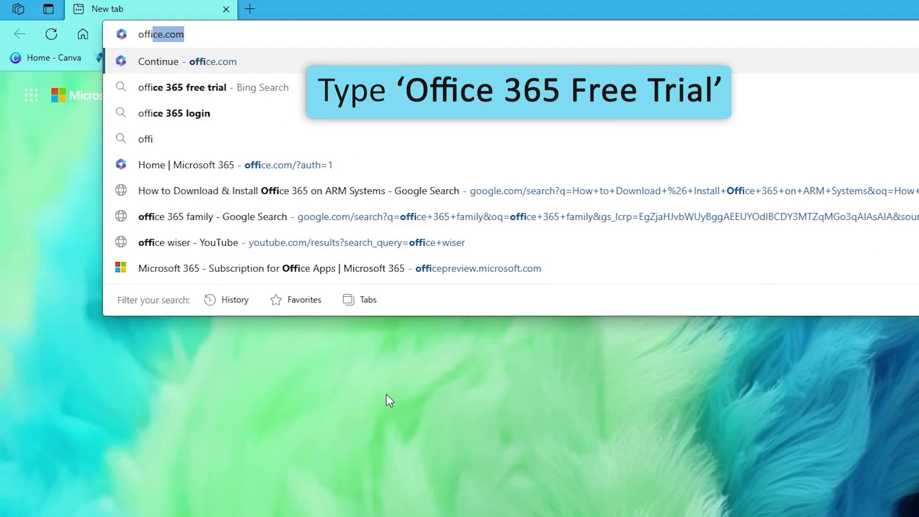
{"action": "type", "text": "ce "}
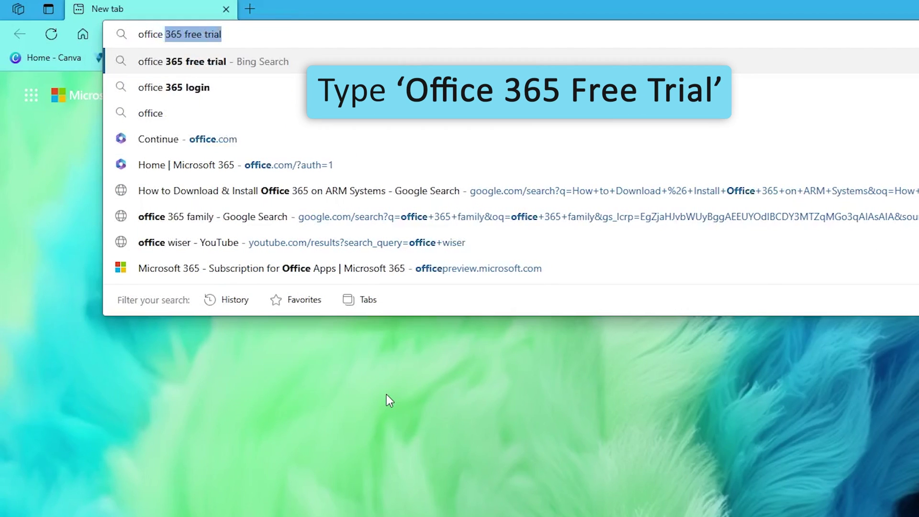
{"action": "type", "text": "365"}
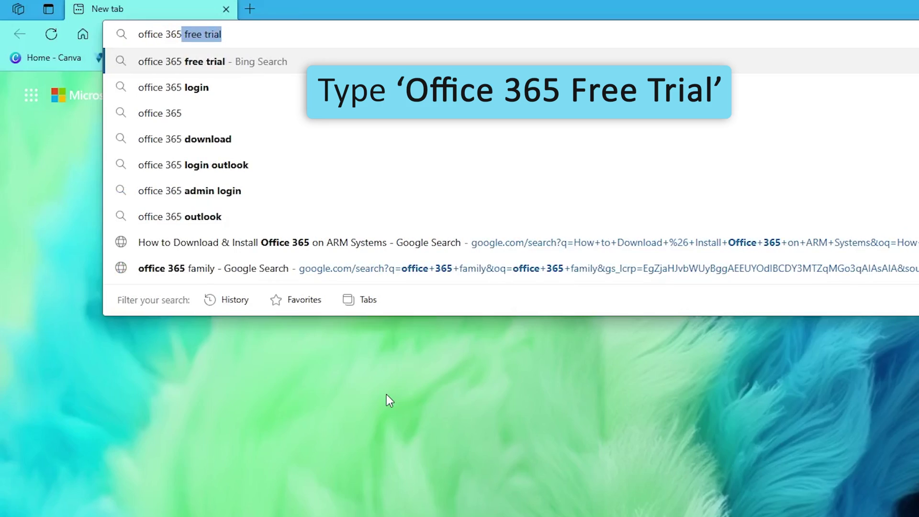
Search Bing for 'office 365 free trial'
{"action": "key", "text": "Return"}
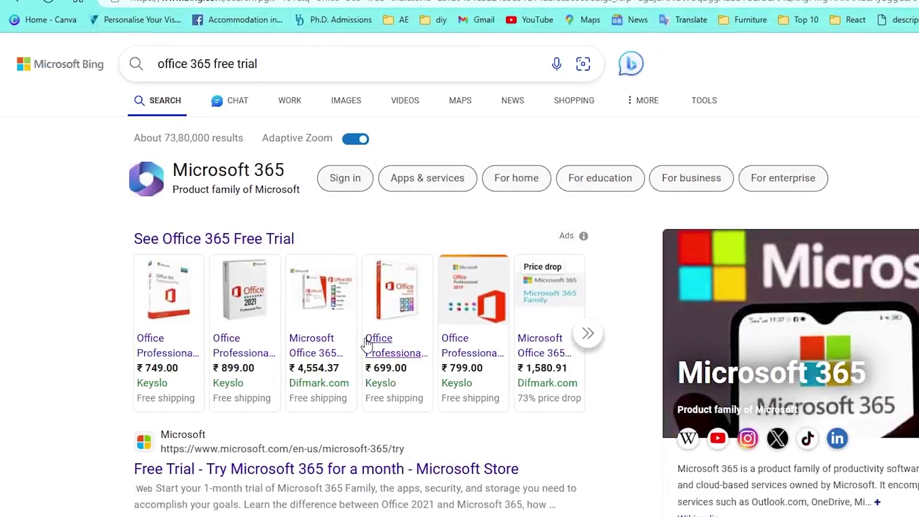
{"action": "scroll", "coordinate": [50, 410], "scroll_direction": "down", "scroll_amount": 1}
{"action": "scroll", "coordinate": [203, 212], "scroll_direction": "down", "scroll_amount": 4}
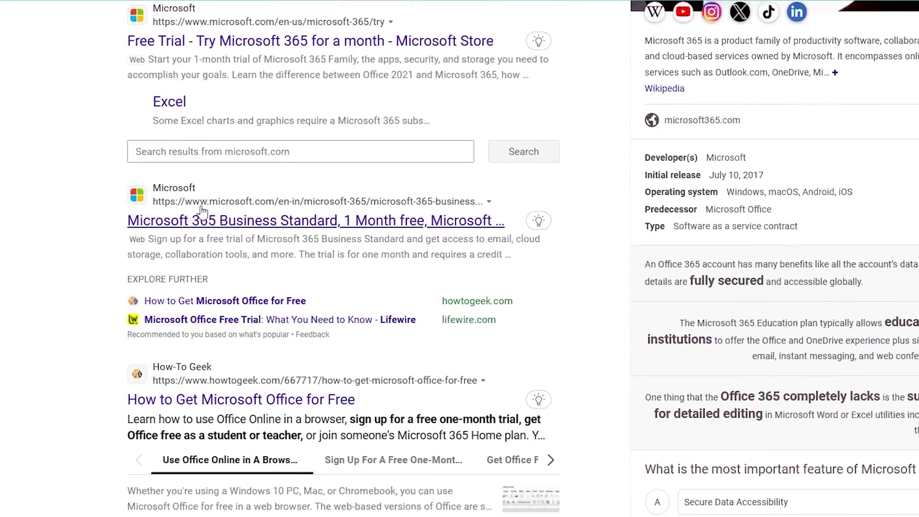
{"action": "scroll", "coordinate": [203, 211], "scroll_direction": "up", "scroll_amount": 2}
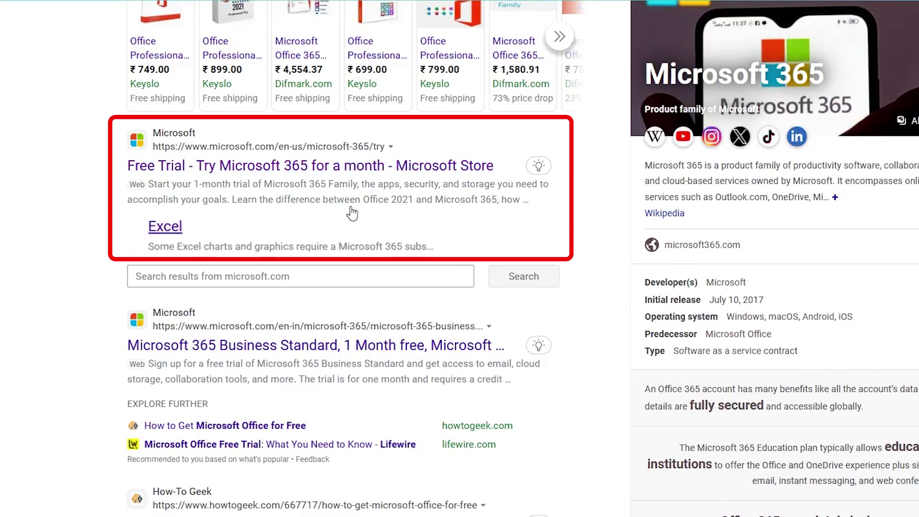
{"action": "scroll", "coordinate": [352, 212], "scroll_direction": "up", "scroll_amount": 2}
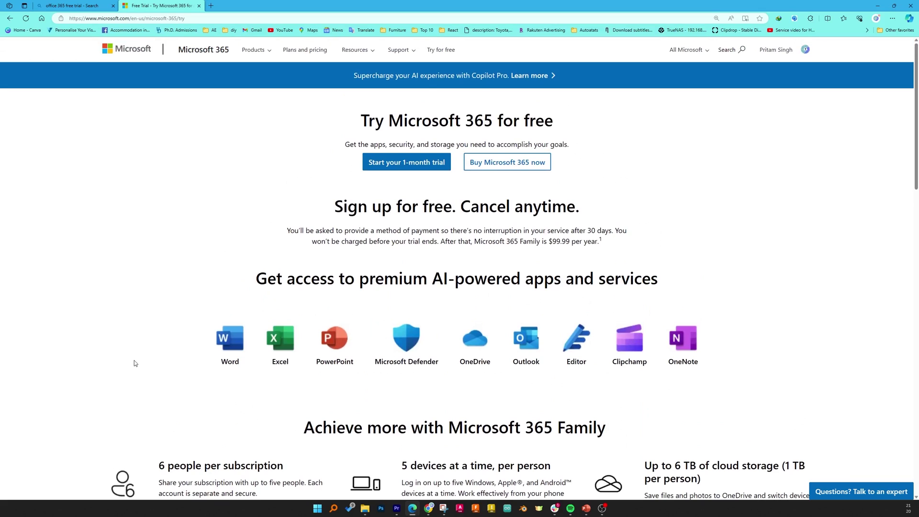
Look over the bottom of the Microsoft 365 trial page, then go back to it
{"action": "key", "text": "End"}
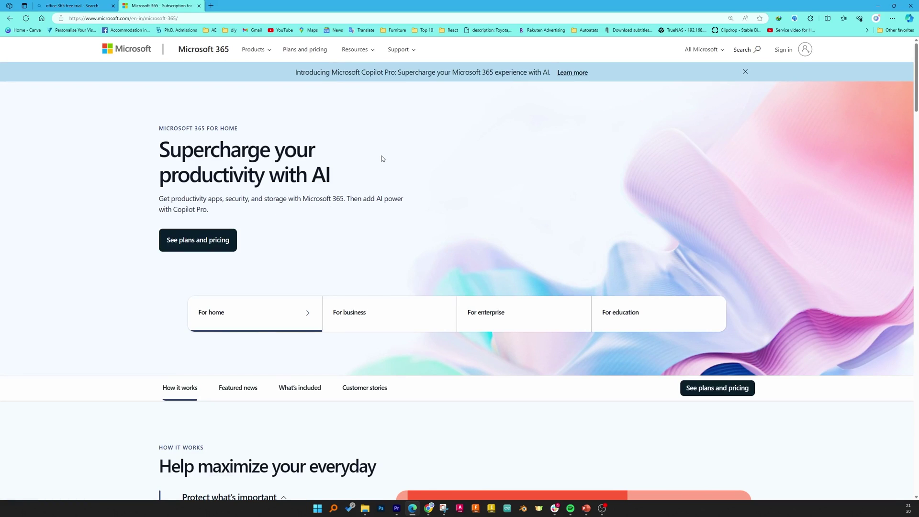
{"action": "scroll", "coordinate": [407, 168], "scroll_direction": "down", "scroll_amount": 4}
{"action": "scroll", "coordinate": [410, 201], "scroll_direction": "down", "scroll_amount": 5}
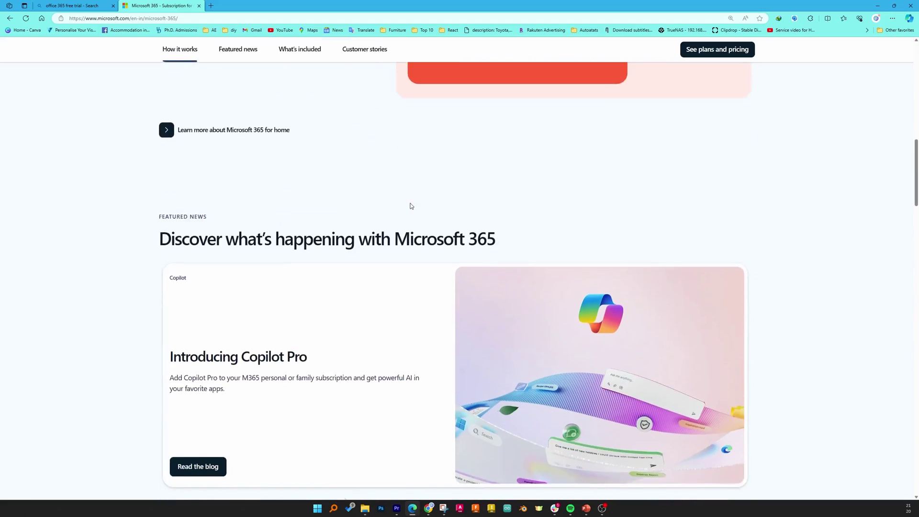
{"action": "scroll", "coordinate": [410, 206], "scroll_direction": "down", "scroll_amount": 3}
{"action": "scroll", "coordinate": [410, 206], "scroll_direction": "down", "scroll_amount": 1}
{"action": "scroll", "coordinate": [410, 207], "scroll_direction": "down", "scroll_amount": 5}
{"action": "scroll", "coordinate": [410, 205], "scroll_direction": "down", "scroll_amount": 5}
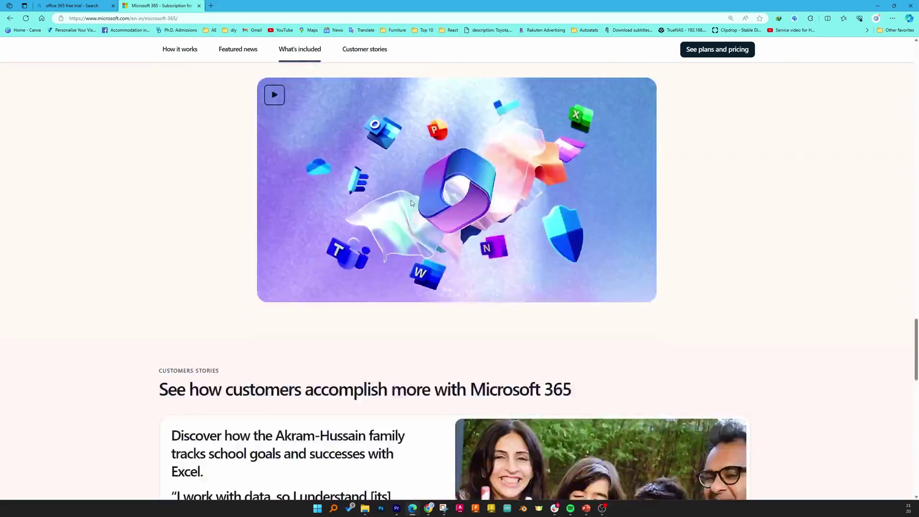
{"action": "scroll", "coordinate": [409, 204], "scroll_direction": "down", "scroll_amount": 5}
{"action": "scroll", "coordinate": [273, 318], "scroll_direction": "up", "scroll_amount": 8}
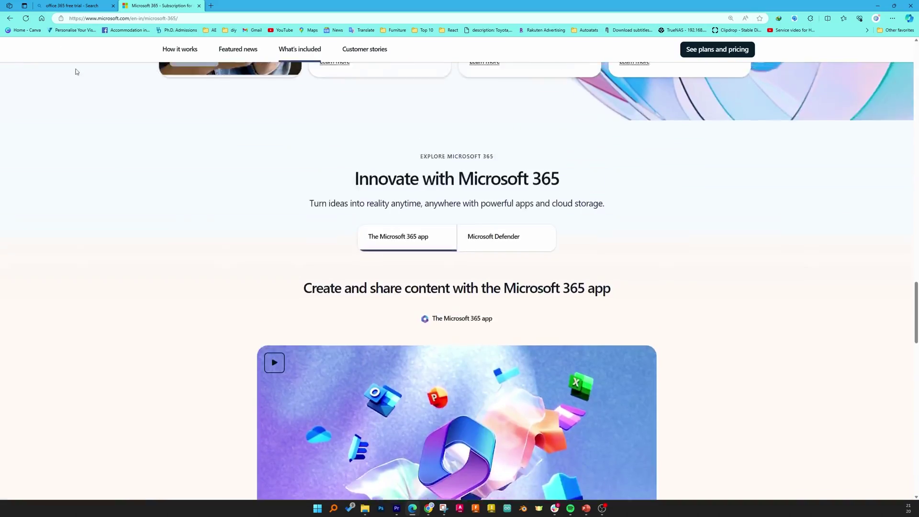
{"action": "left_click", "coordinate": [11, 17]}
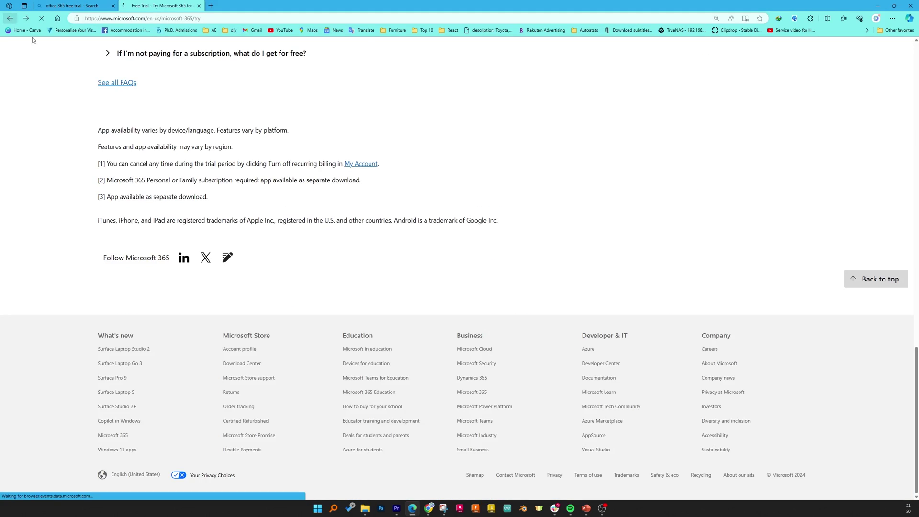
{"action": "scroll", "coordinate": [184, 243], "scroll_direction": "up", "scroll_amount": 2}
{"action": "scroll", "coordinate": [181, 231], "scroll_direction": "up", "scroll_amount": 10}
{"action": "scroll", "coordinate": [181, 231], "scroll_direction": "up", "scroll_amount": 1}
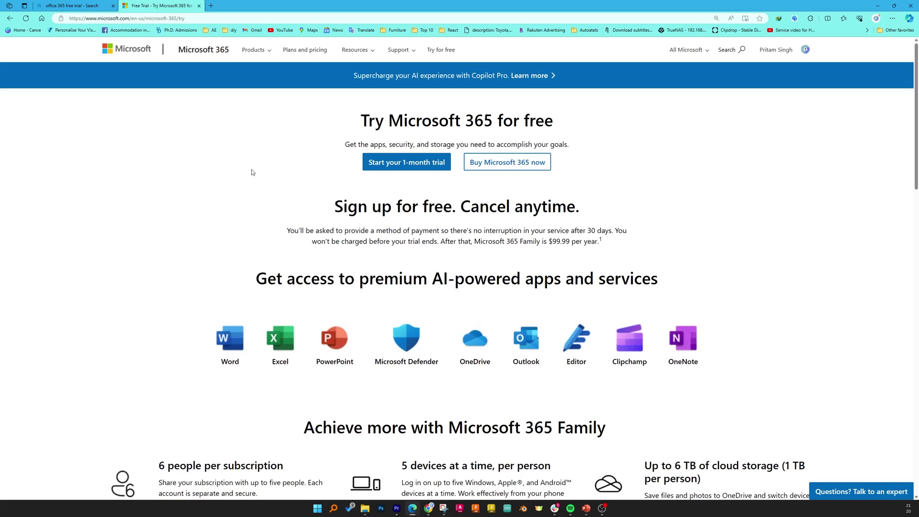
Copy the 'Try Microsoft 365 for free' page's web address
{"action": "left_click", "coordinate": [165, 19]}
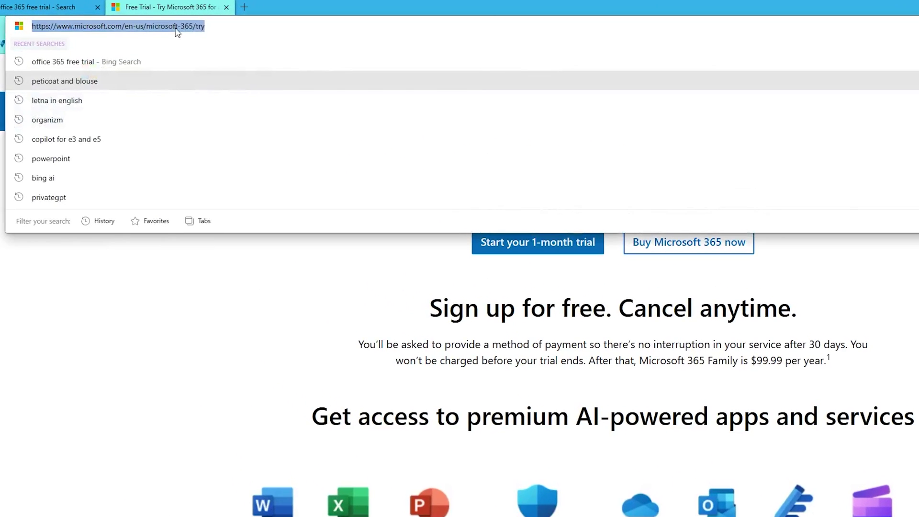
{"action": "right_click", "coordinate": [177, 32]}
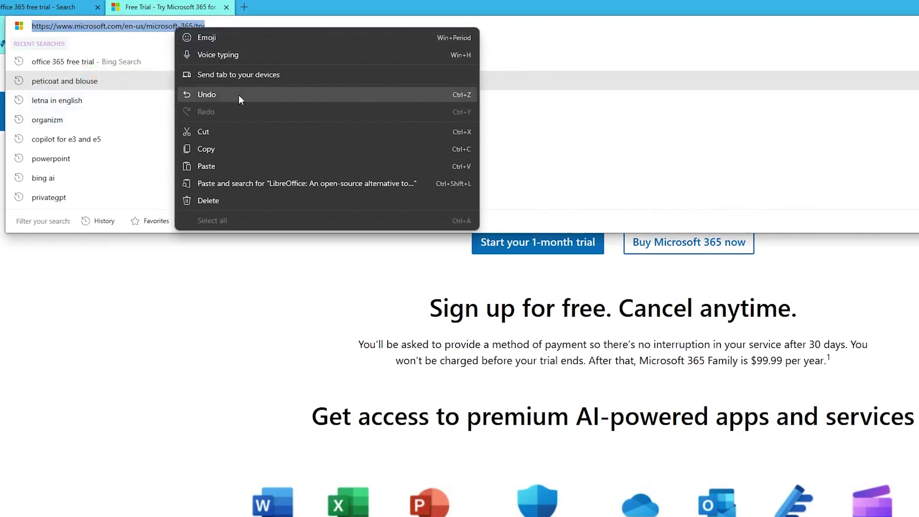
{"action": "left_click", "coordinate": [241, 151]}
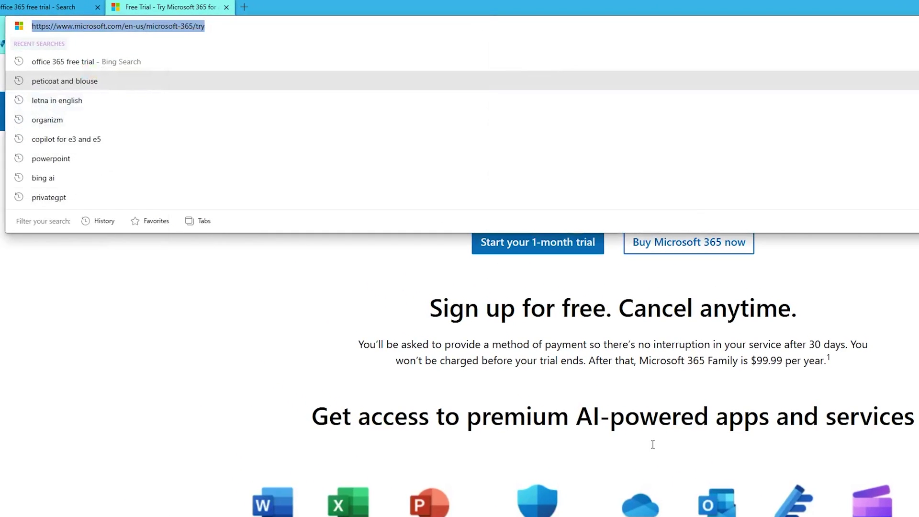
{"action": "left_click", "coordinate": [804, 393]}
Load the trial page in a new Chrome window, stay in the US store, and start the 1-month trial
{"action": "key", "text": "ctrl+n"}
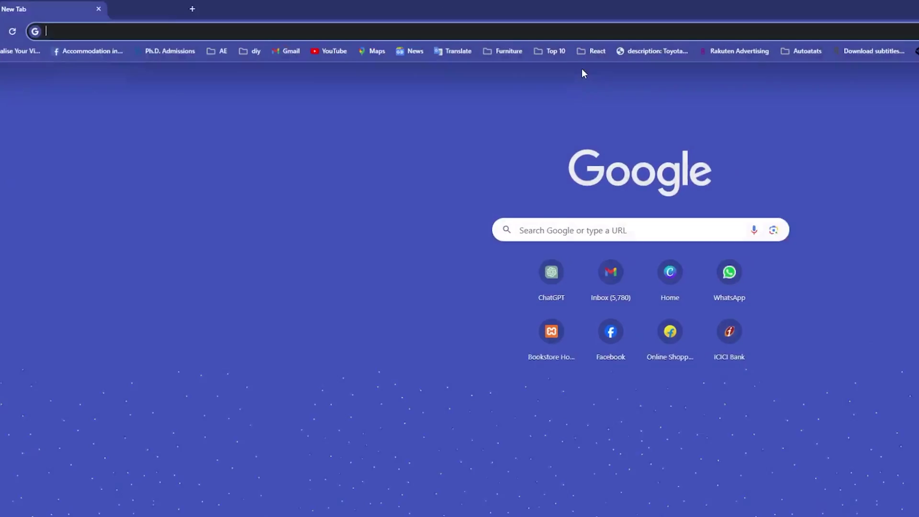
{"action": "right_click", "coordinate": [380, 32]}
{"action": "left_click", "coordinate": [470, 142]}
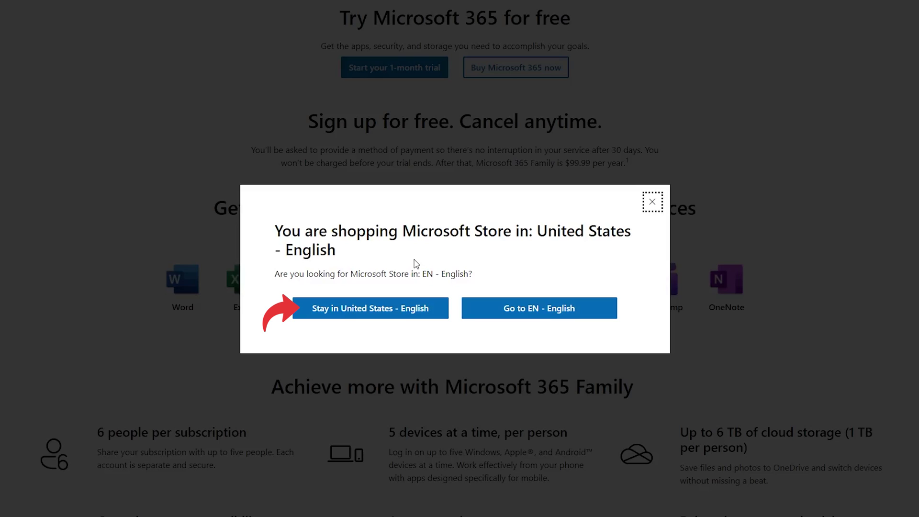
{"action": "left_click", "coordinate": [381, 309]}
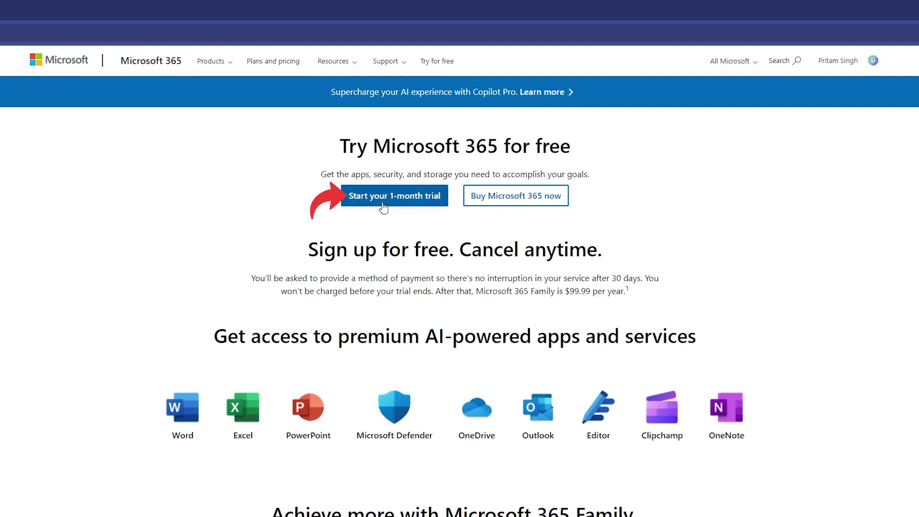
{"action": "left_click", "coordinate": [383, 207]}
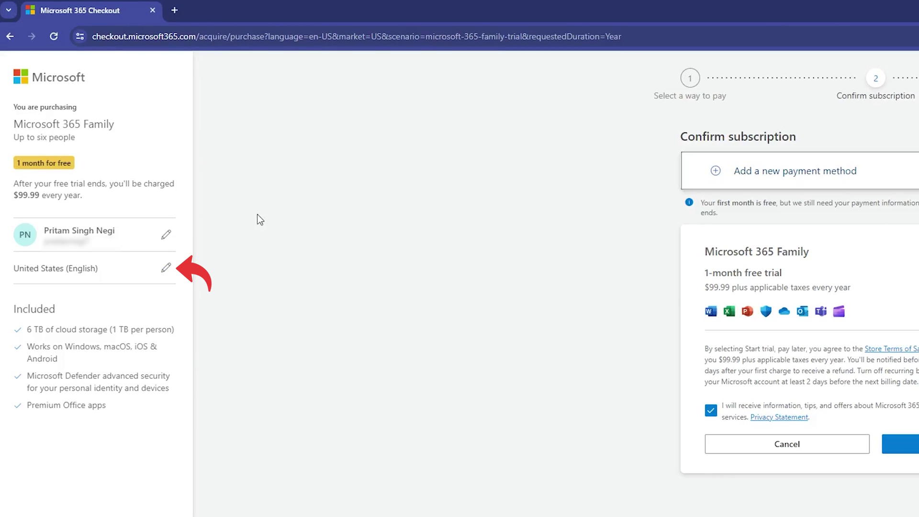
Change the checkout Country/Region from United States to India and confirm
{"action": "left_click", "coordinate": [167, 269]}
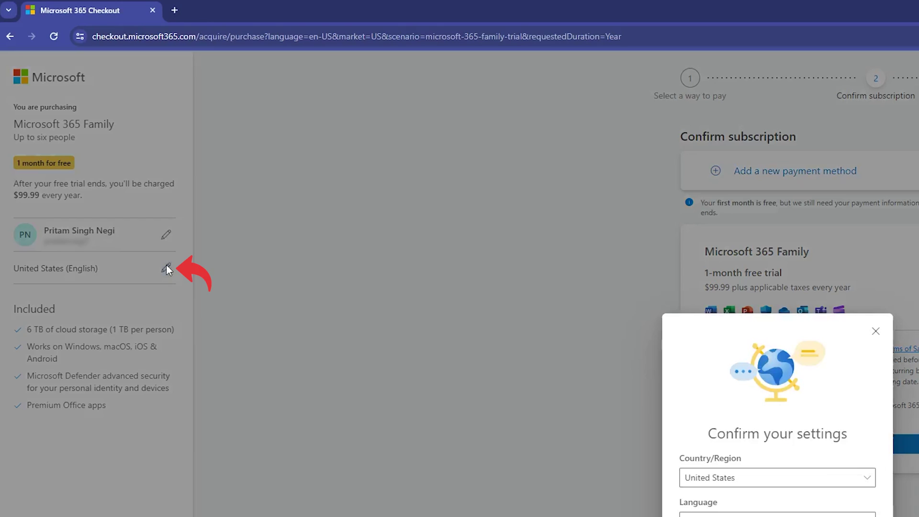
{"action": "left_click", "coordinate": [493, 200]}
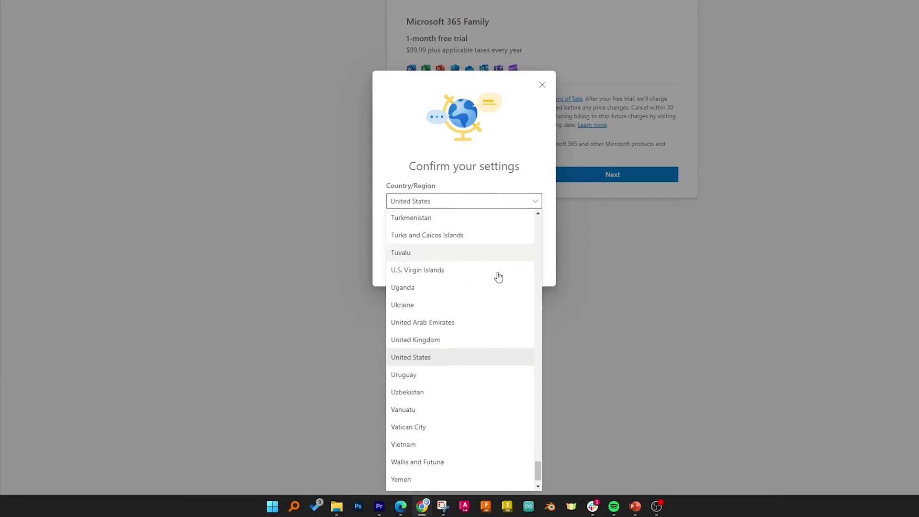
{"action": "scroll", "coordinate": [505, 279], "scroll_direction": "up", "scroll_amount": 2}
{"action": "scroll", "coordinate": [505, 279], "scroll_direction": "up", "scroll_amount": 4}
{"action": "scroll", "coordinate": [504, 279], "scroll_direction": "up", "scroll_amount": 4}
{"action": "scroll", "coordinate": [505, 279], "scroll_direction": "up", "scroll_amount": 2}
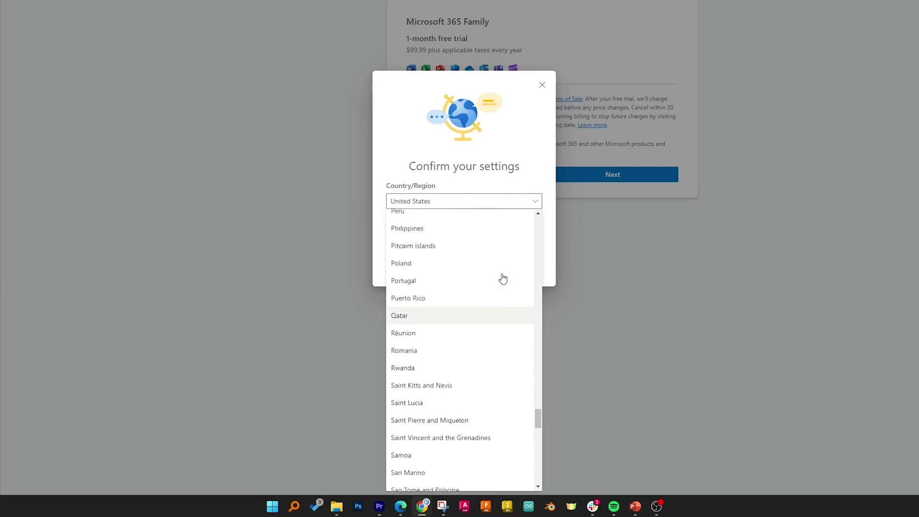
{"action": "scroll", "coordinate": [505, 279], "scroll_direction": "up", "scroll_amount": 5}
{"action": "scroll", "coordinate": [504, 325], "scroll_direction": "down", "scroll_amount": 2}
{"action": "scroll", "coordinate": [502, 323], "scroll_direction": "down", "scroll_amount": 1}
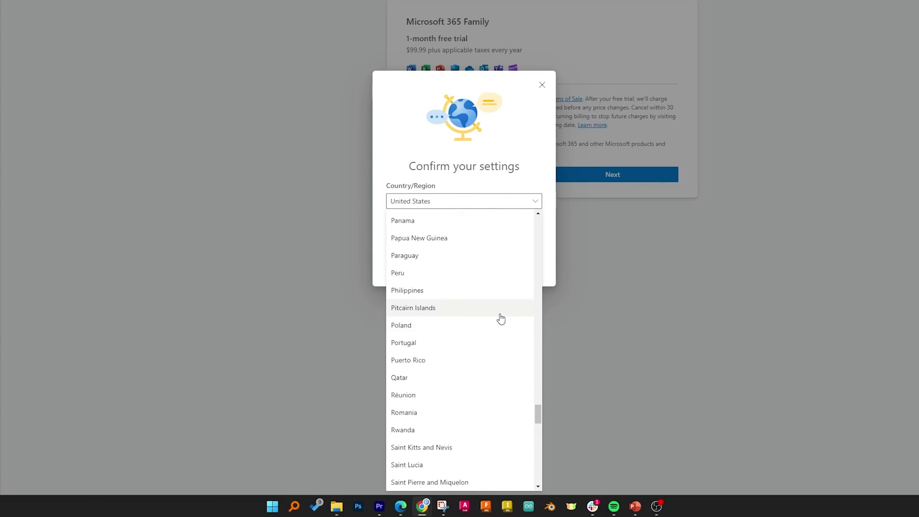
{"action": "scroll", "coordinate": [498, 316], "scroll_direction": "down", "scroll_amount": 2}
{"action": "scroll", "coordinate": [496, 309], "scroll_direction": "down", "scroll_amount": 2}
{"action": "scroll", "coordinate": [496, 308], "scroll_direction": "up", "scroll_amount": 5}
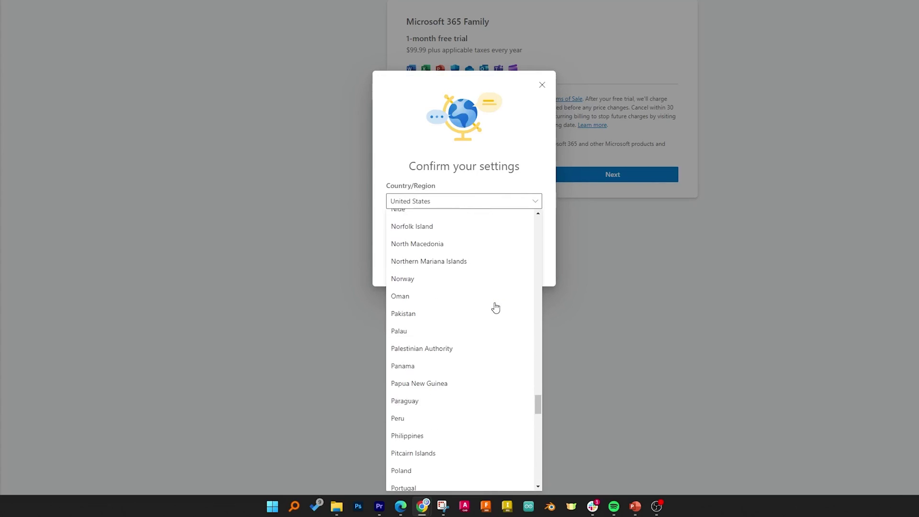
{"action": "scroll", "coordinate": [459, 280], "scroll_direction": "up", "scroll_amount": 10}
{"action": "left_click", "coordinate": [453, 316]}
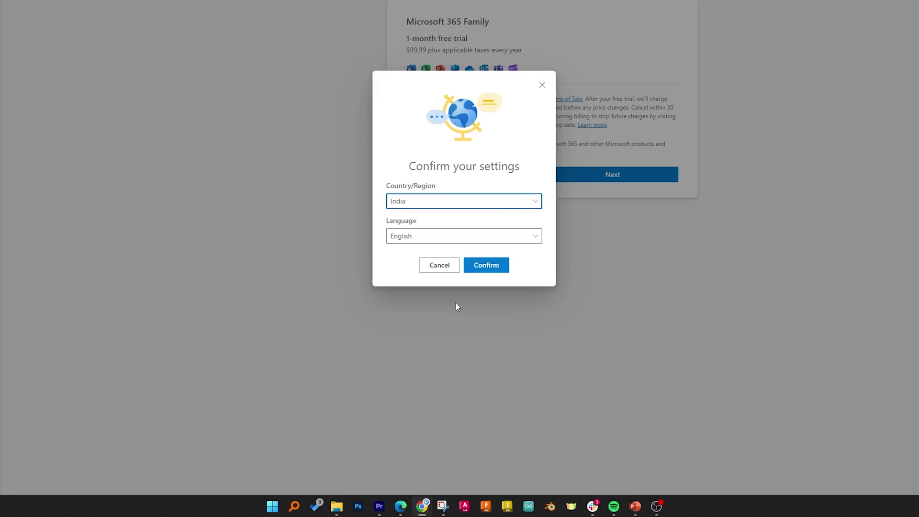
{"action": "left_click", "coordinate": [486, 264]}
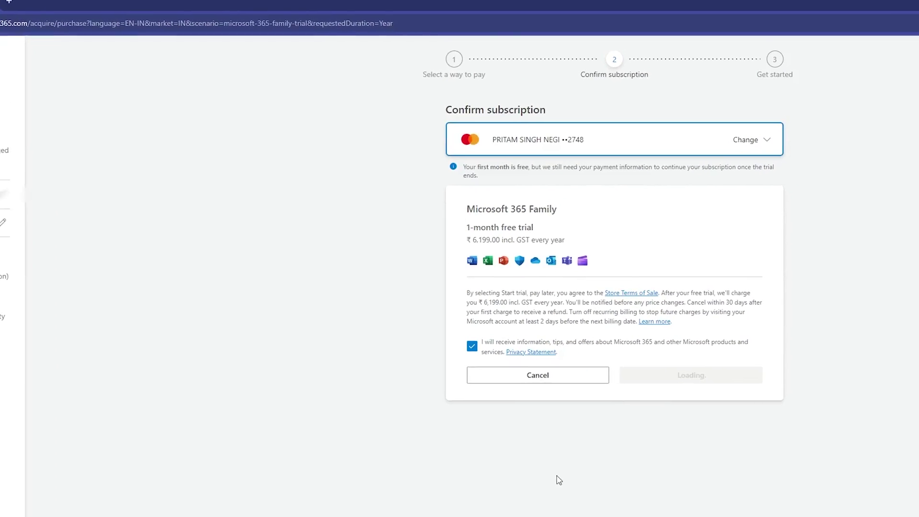
Start the Family trial with the saved card, paying later, and submit its CVV
{"action": "left_click", "coordinate": [653, 155]}
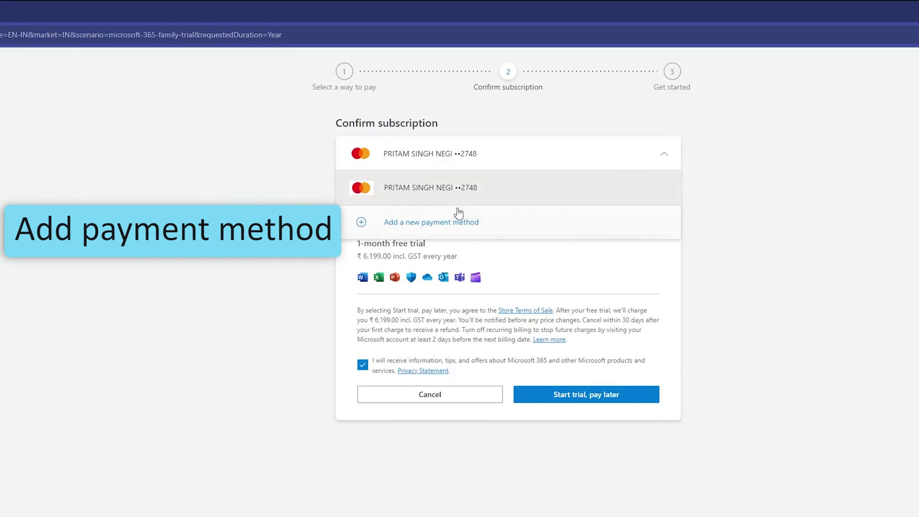
{"action": "left_click", "coordinate": [568, 191]}
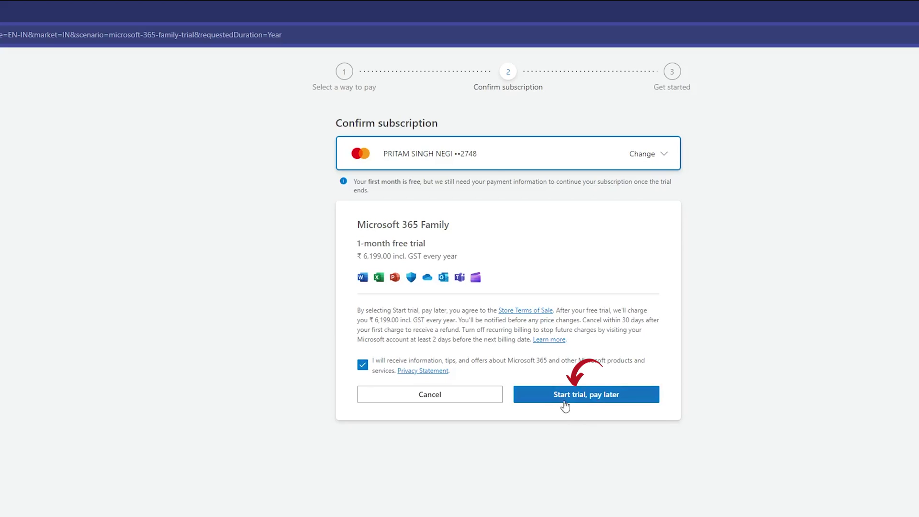
{"action": "left_click", "coordinate": [635, 399]}
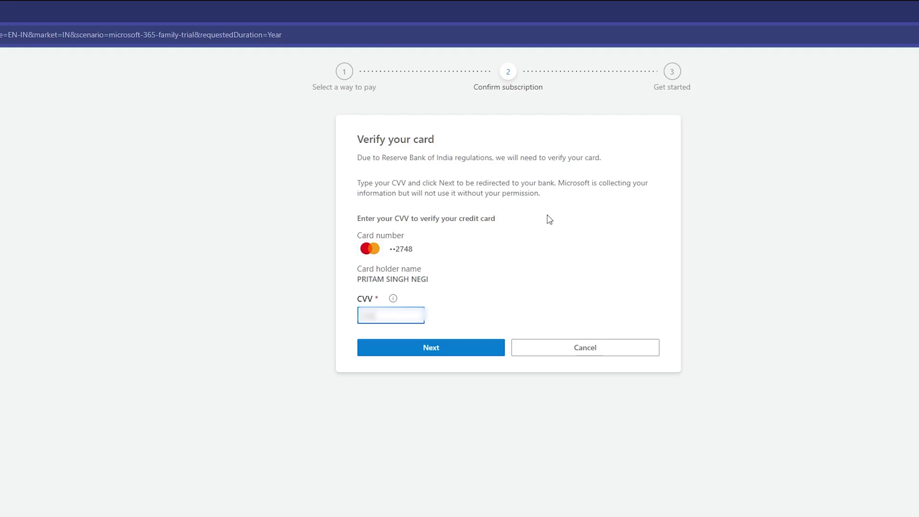
{"action": "left_click", "coordinate": [477, 351]}
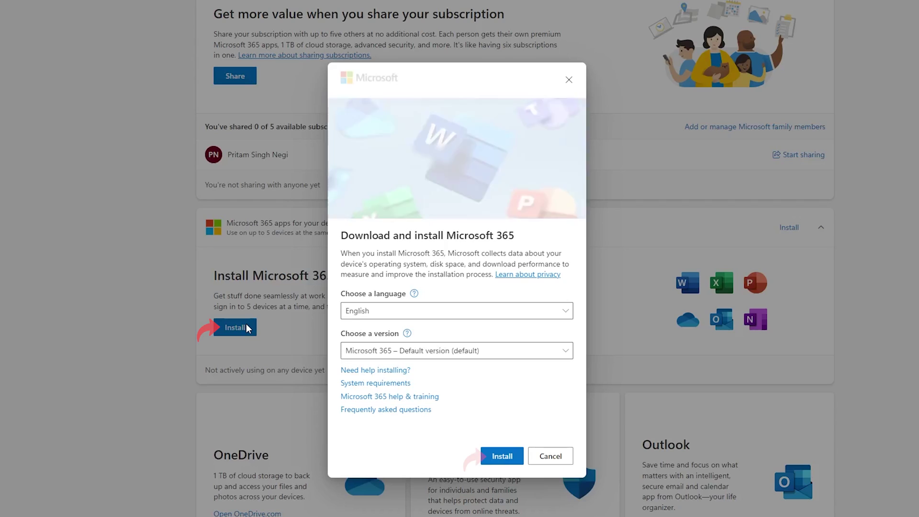
Download and run OfficeSetup.exe to install the Microsoft 365 apps
{"action": "left_click", "coordinate": [502, 457]}
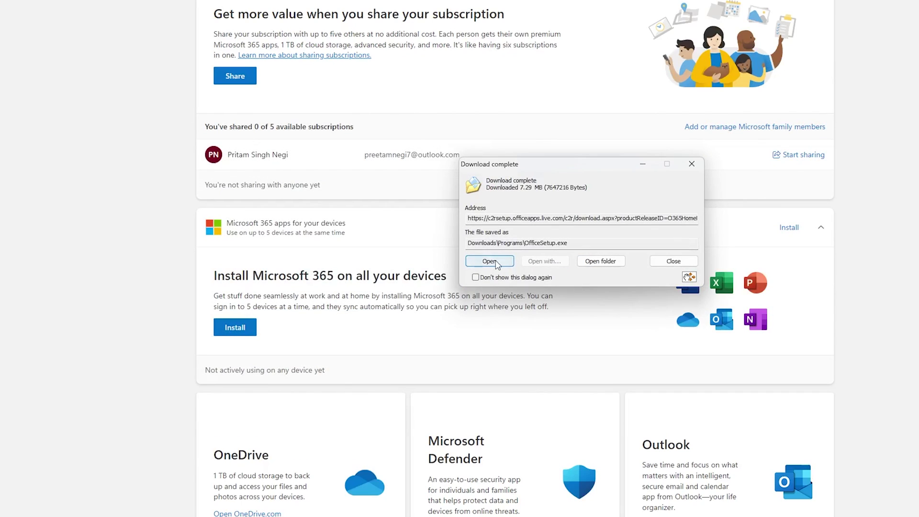
{"action": "left_click", "coordinate": [495, 263]}
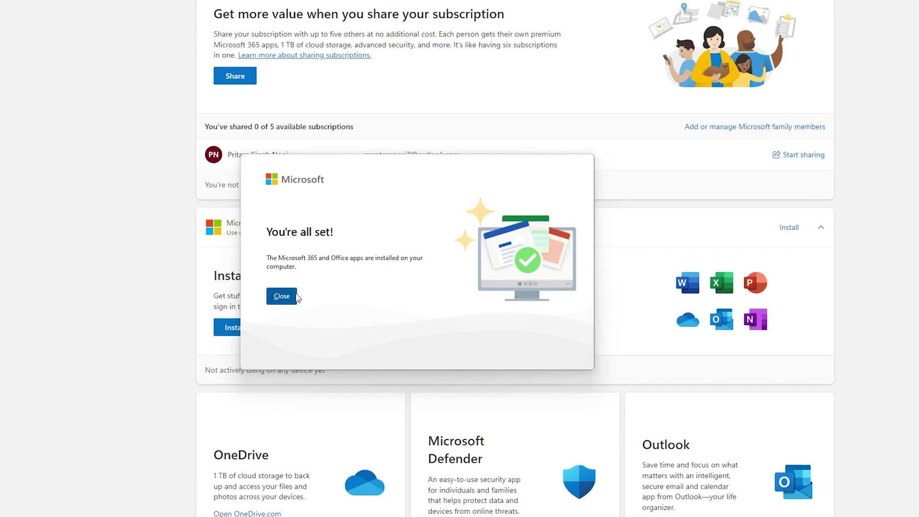
Close the install notice, launch Word, and check its Account page for Microsoft 365 Apps for enterprise
{"action": "left_click", "coordinate": [281, 295]}
{"action": "scroll", "coordinate": [294, 298], "scroll_direction": "down", "scroll_amount": 2}
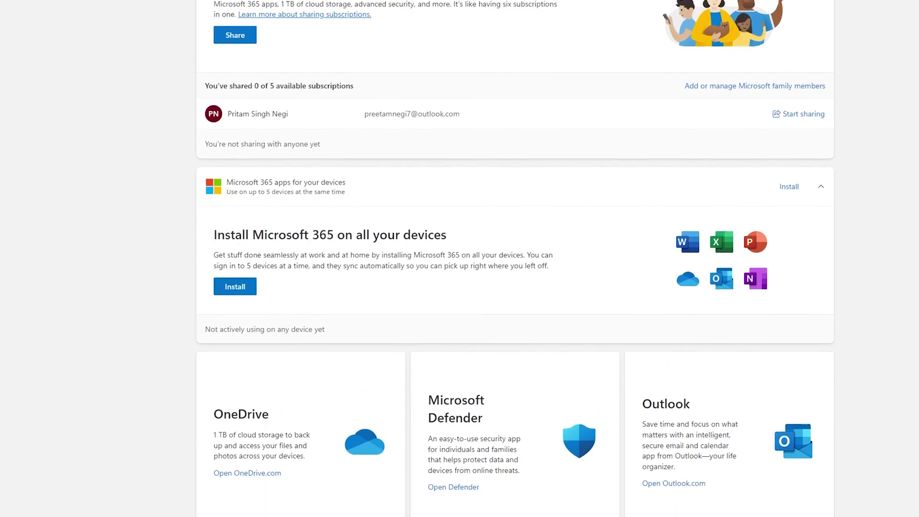
{"action": "left_click", "coordinate": [256, 505]}
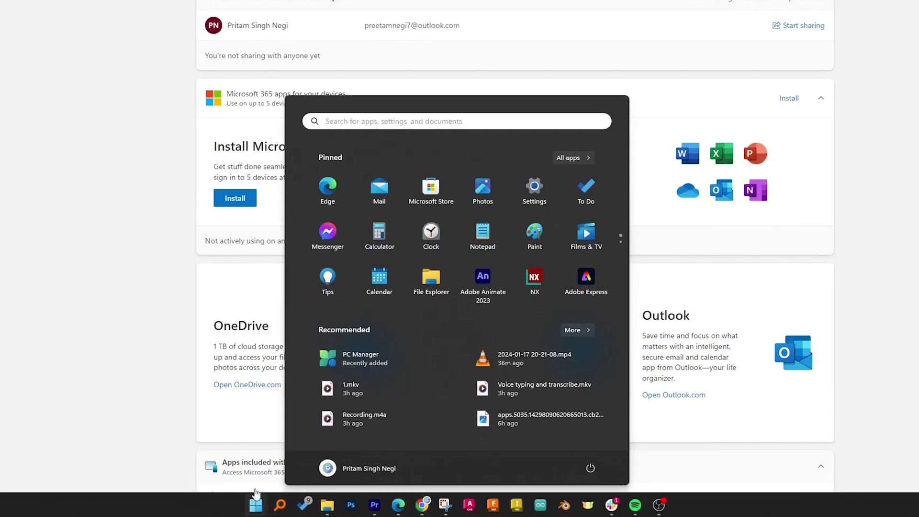
{"action": "left_click", "coordinate": [373, 123]}
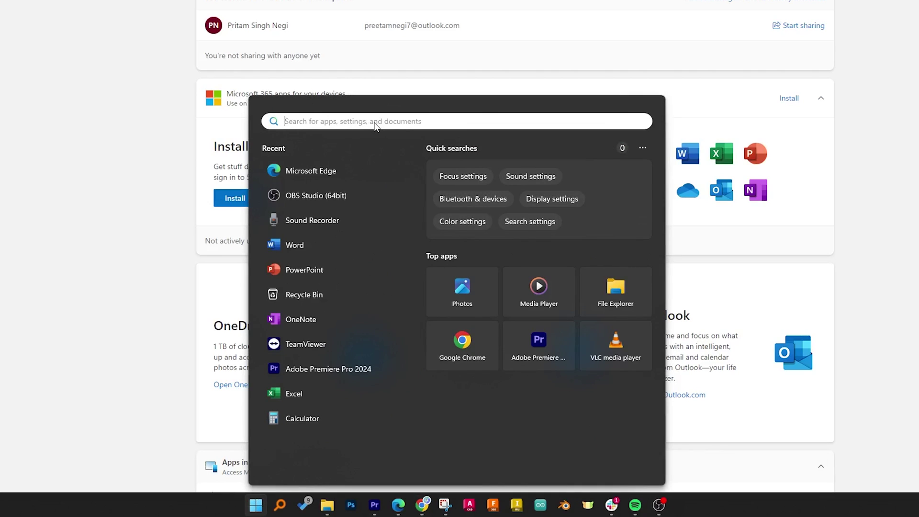
{"action": "type", "text": "w"}
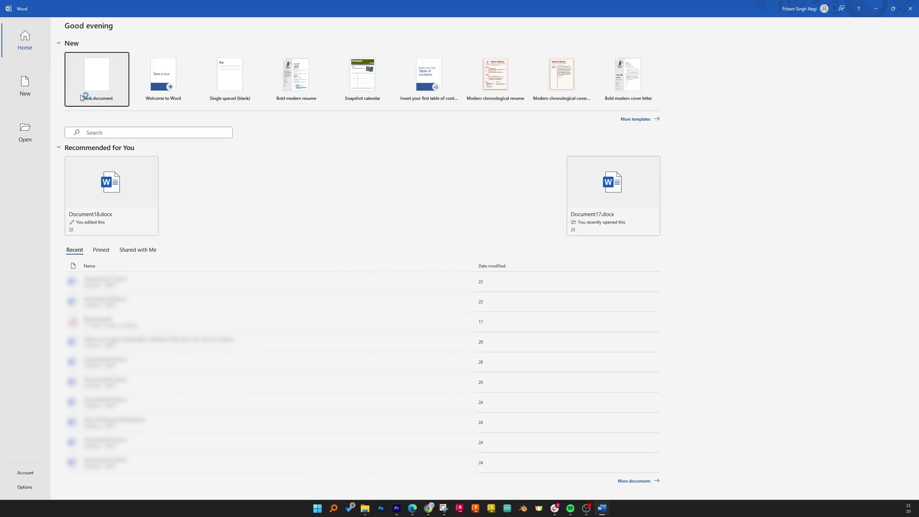
{"action": "left_click", "coordinate": [25, 473]}
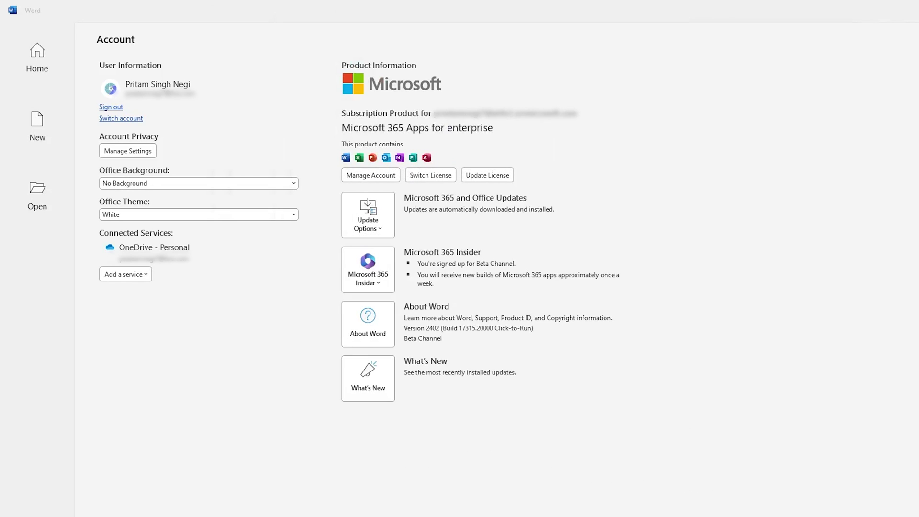
{"action": "left_click", "coordinate": [36, 58]}
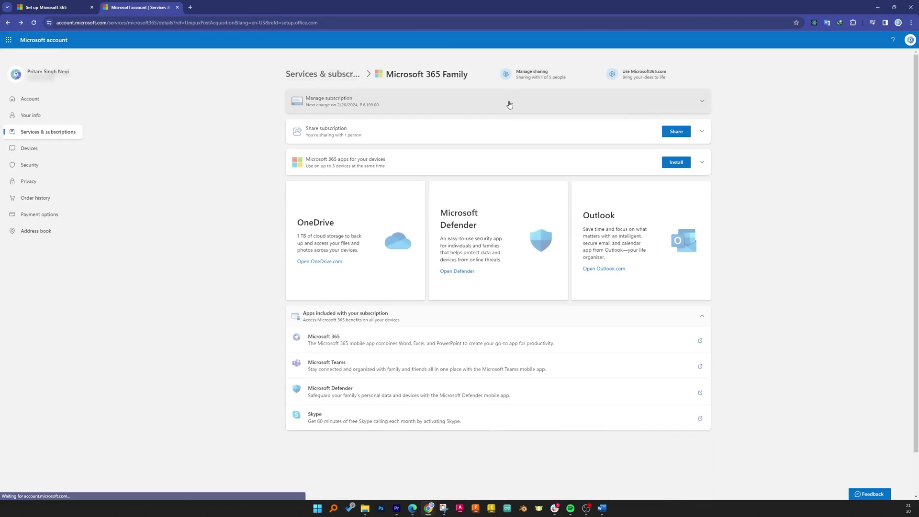
Expand Manage subscription for Microsoft 365 Family to reach Cancel subscription
{"action": "left_click", "coordinate": [375, 96]}
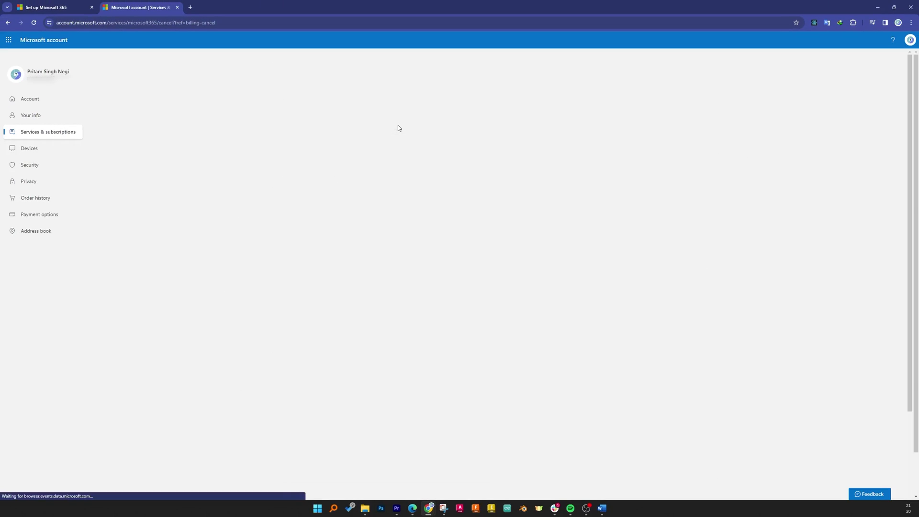
{"action": "scroll", "coordinate": [272, 176], "scroll_direction": "down", "scroll_amount": 3}
{"action": "scroll", "coordinate": [273, 176], "scroll_direction": "up", "scroll_amount": 3}
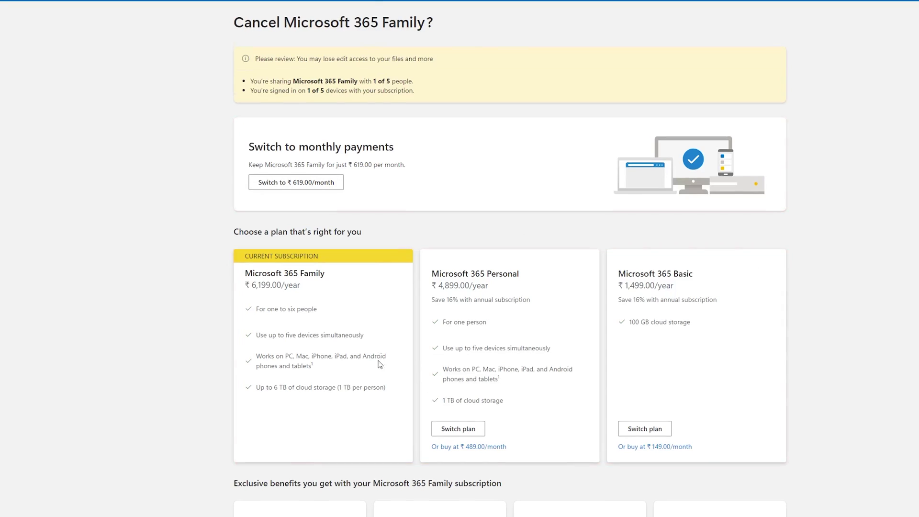
{"action": "scroll", "coordinate": [271, 359], "scroll_direction": "down", "scroll_amount": 3}
{"action": "scroll", "coordinate": [254, 262], "scroll_direction": "down", "scroll_amount": 1}
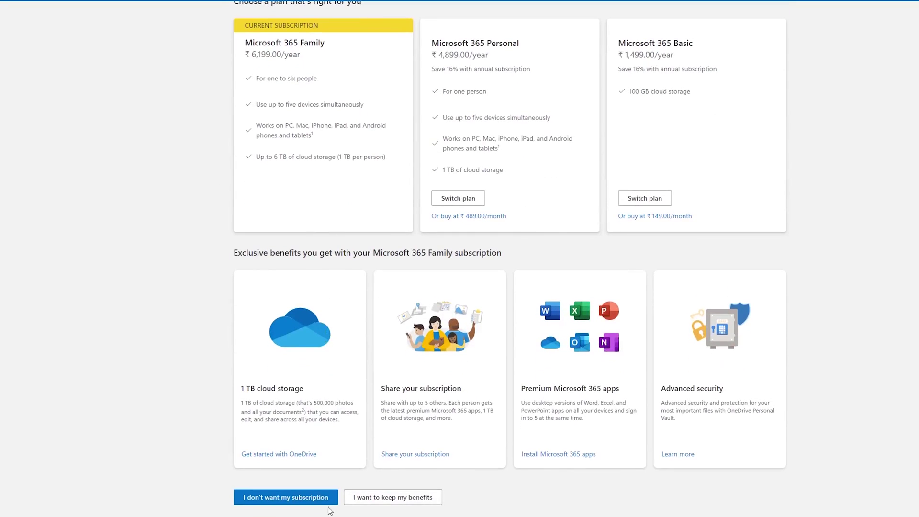
{"action": "scroll", "coordinate": [340, 499], "scroll_direction": "down", "scroll_amount": 1}
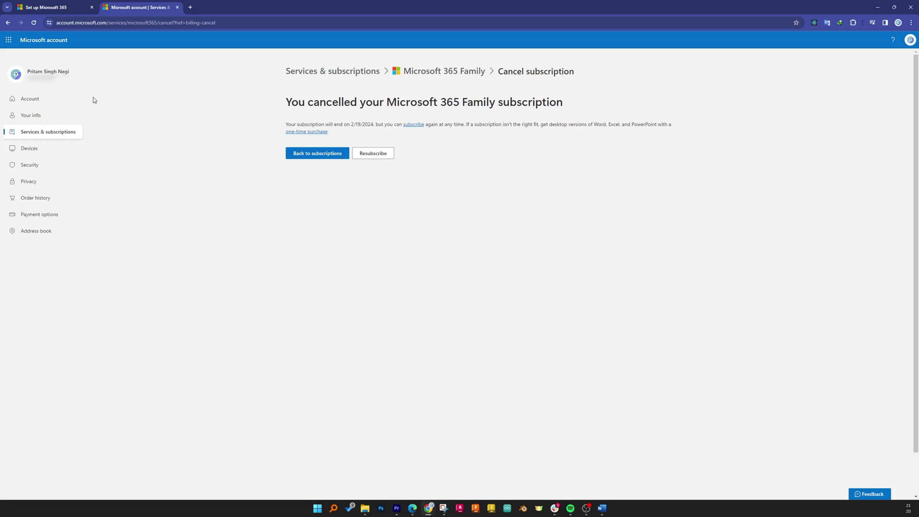
Return to the Microsoft account overview via Account in the left navigation
{"action": "left_click", "coordinate": [71, 98]}
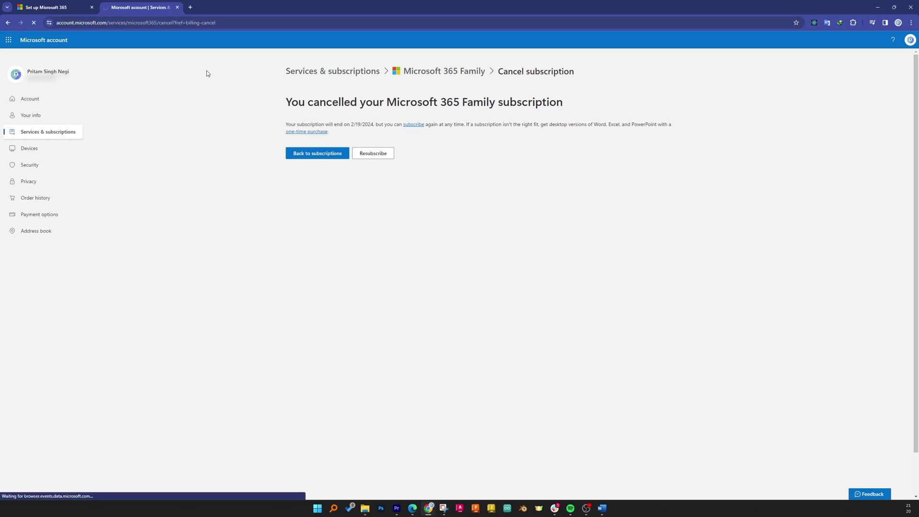